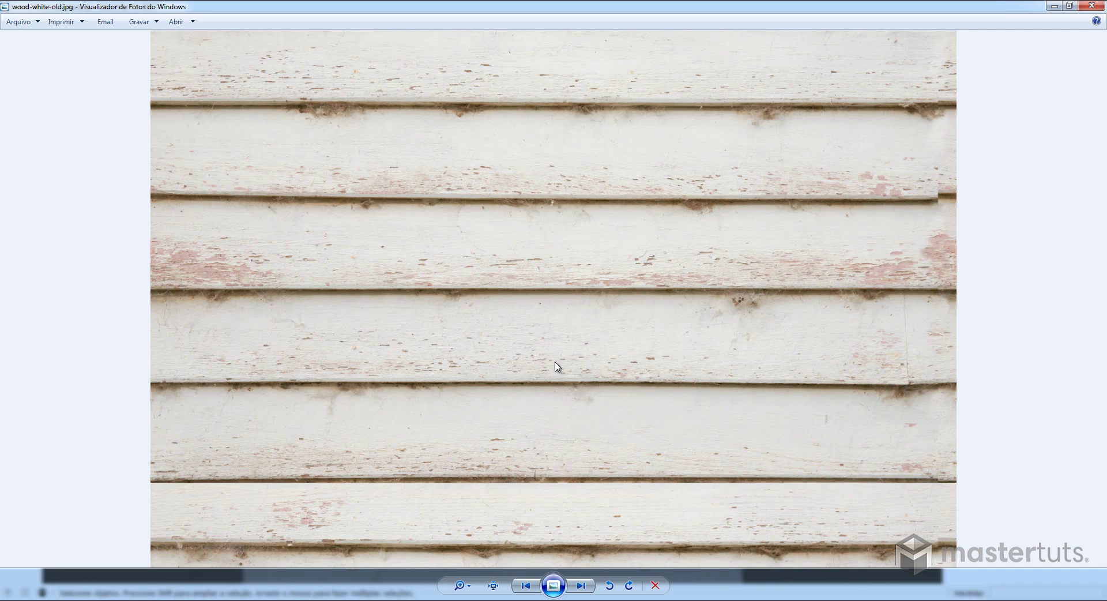
# Compare the grey wood-white-old-b.jpg and darker wood-white-old-r.jpg textures, then return to SketchUp
pyautogui.click(586, 585)
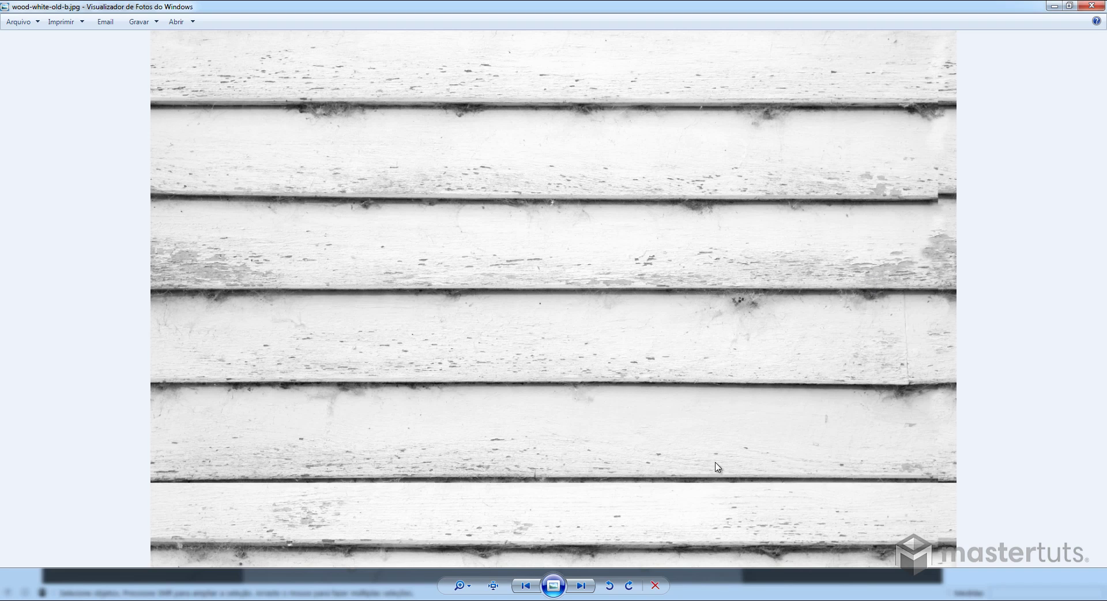
pyautogui.click(581, 586)
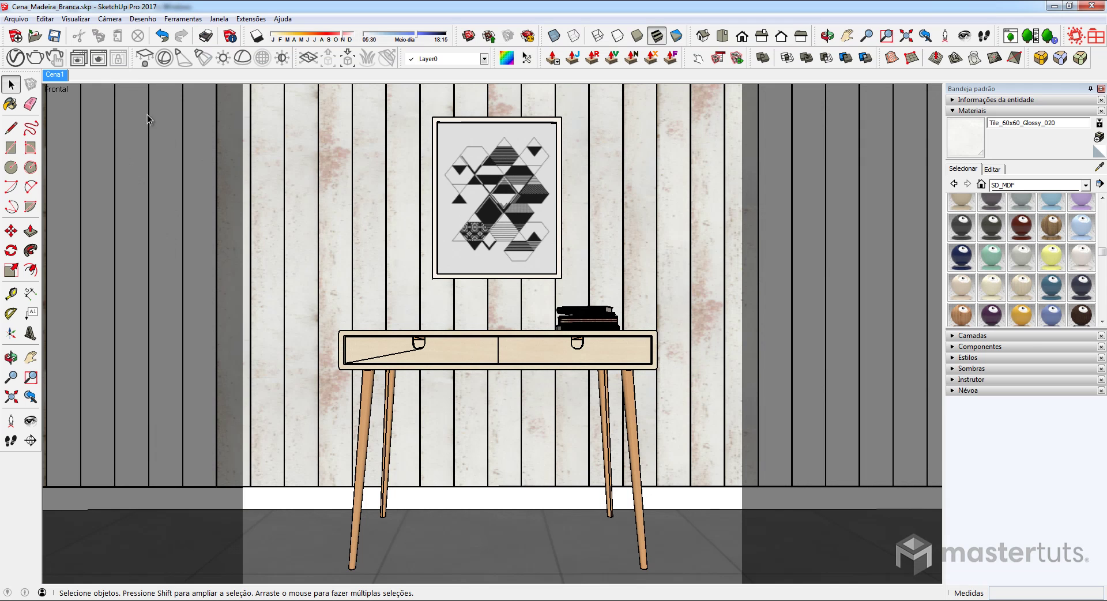
# Review the previous render, then sample the wall's white-wood material into the V-Ray Asset Editor
pyautogui.click(99, 59)
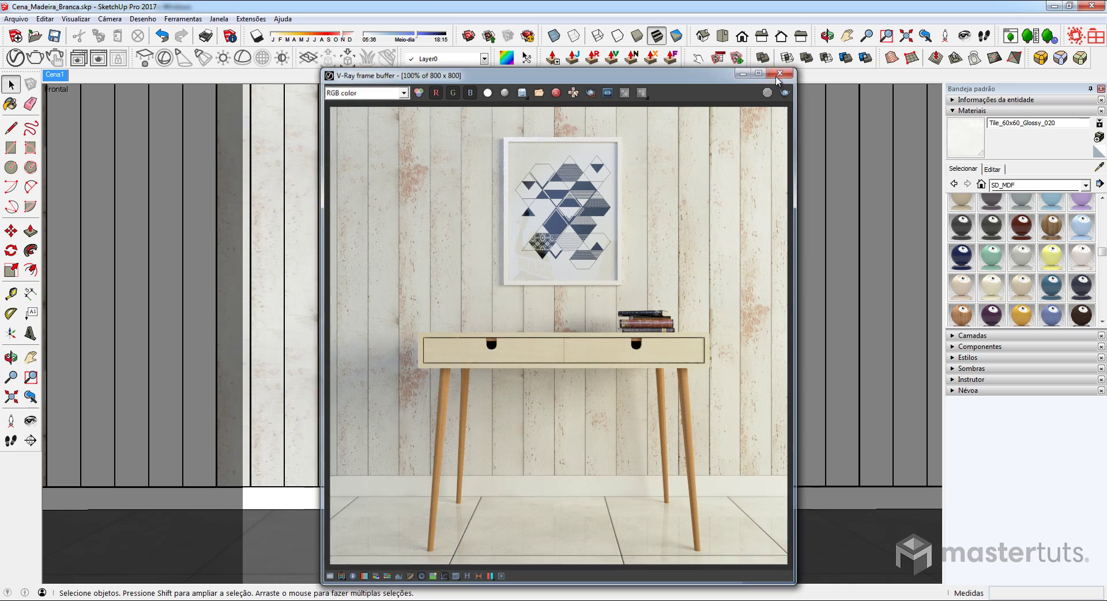
pyautogui.click(782, 70)
pyautogui.click(16, 58)
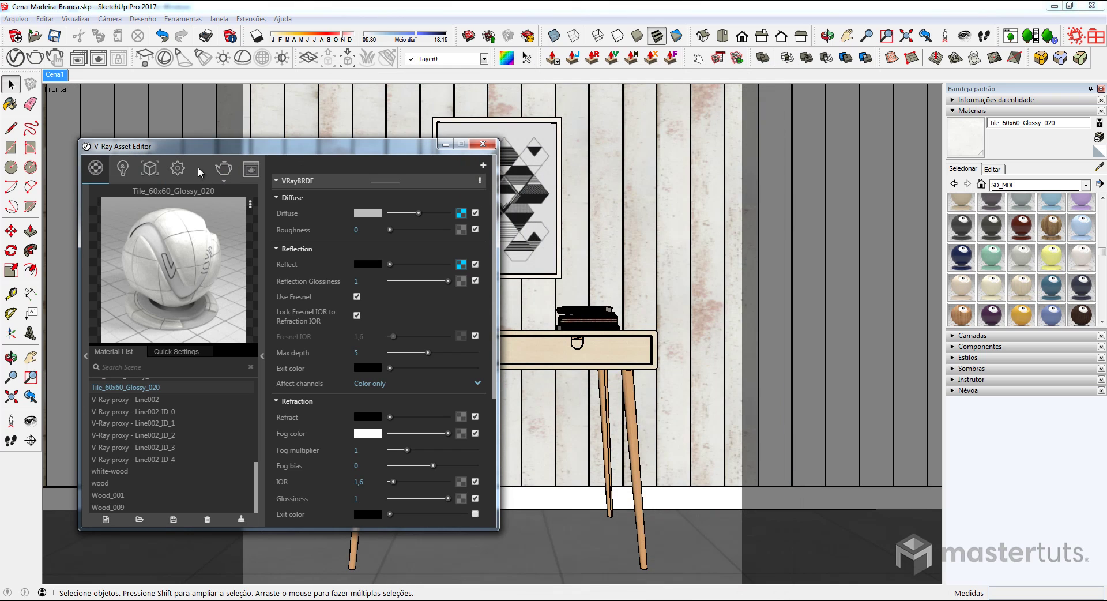
pyautogui.click(1099, 167)
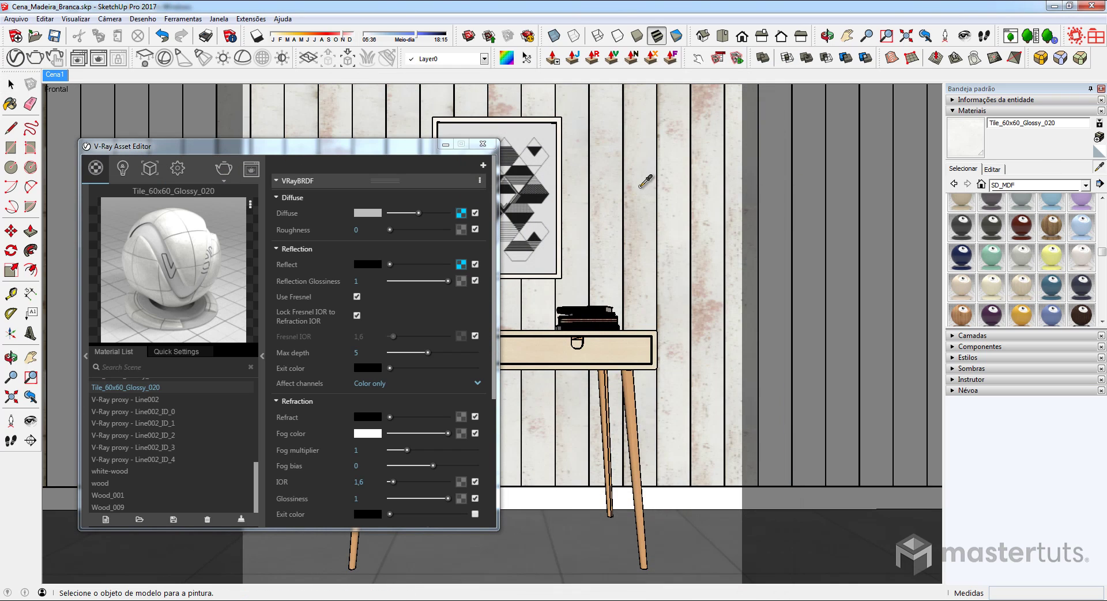
pyautogui.click(647, 181)
pyautogui.click(382, 154)
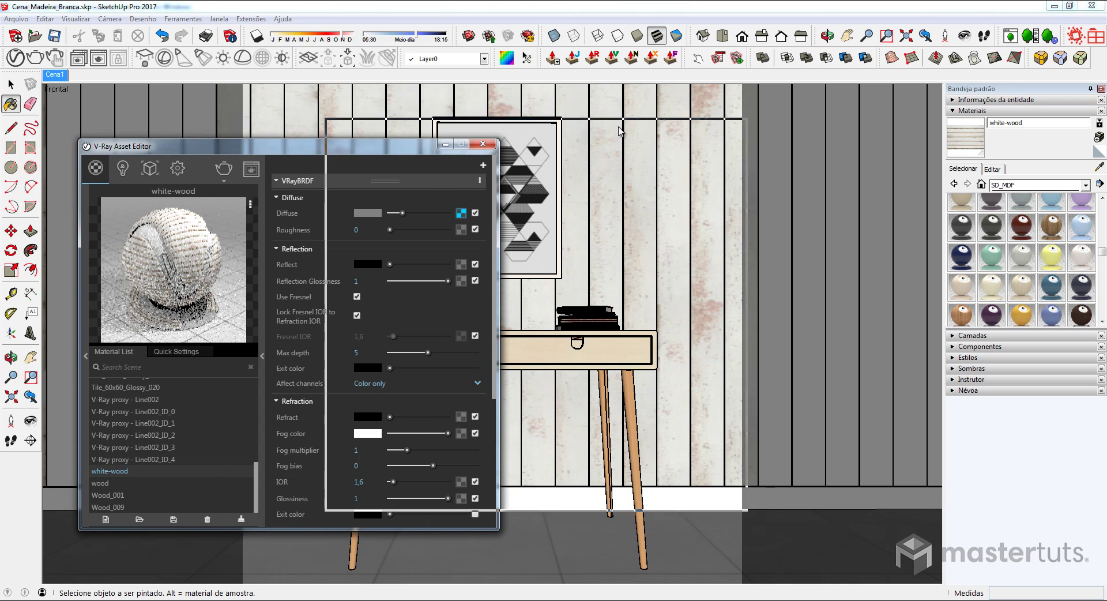
# Load wood-white-old-r.jpg as a Bitmap map in the white-wood material's Reflect slot
pyautogui.moveTo(382, 154); pyautogui.dragTo(630, 133)
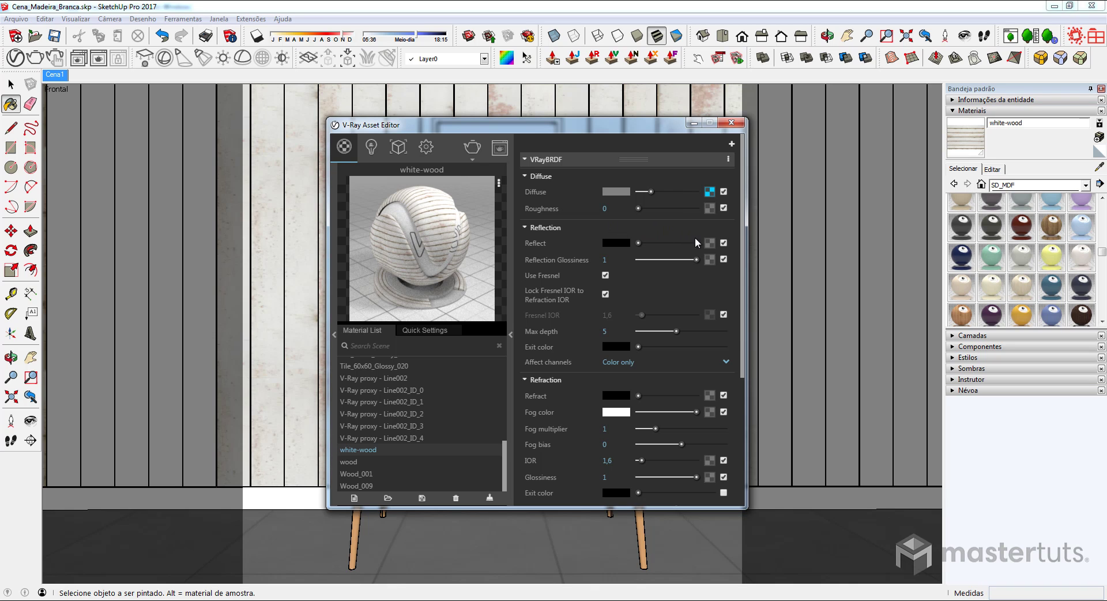
pyautogui.click(710, 243)
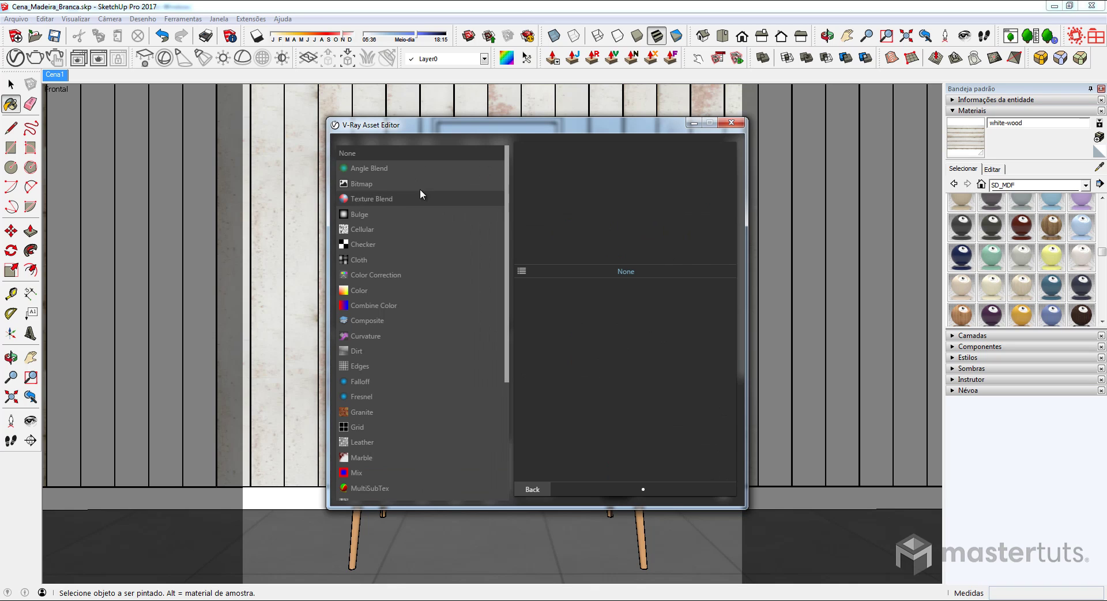
pyautogui.click(386, 185)
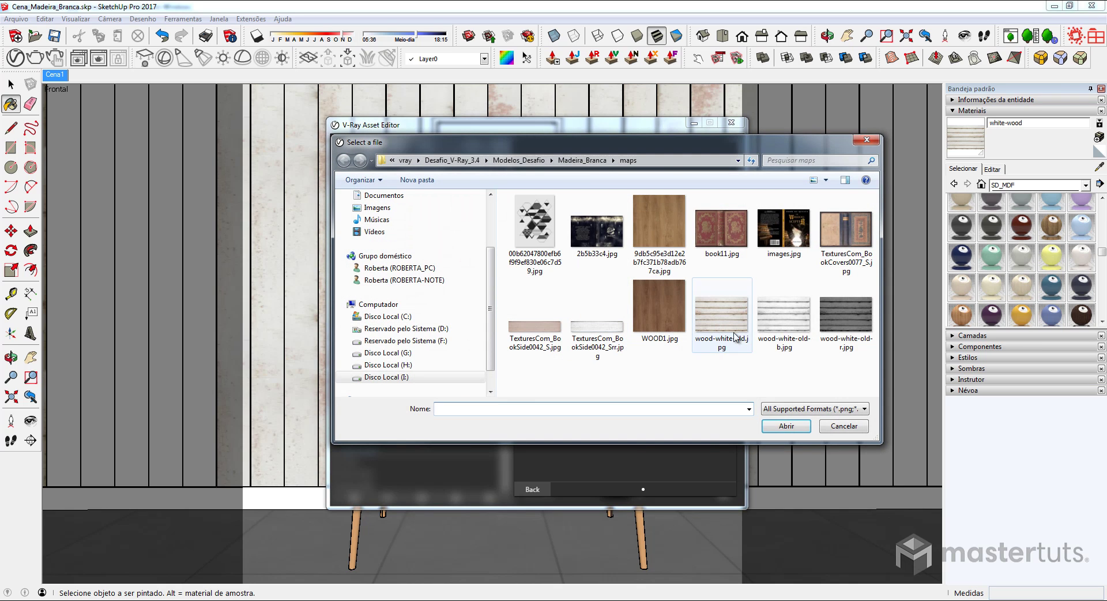
pyautogui.click(842, 305)
pyautogui.doubleClick(843, 306)
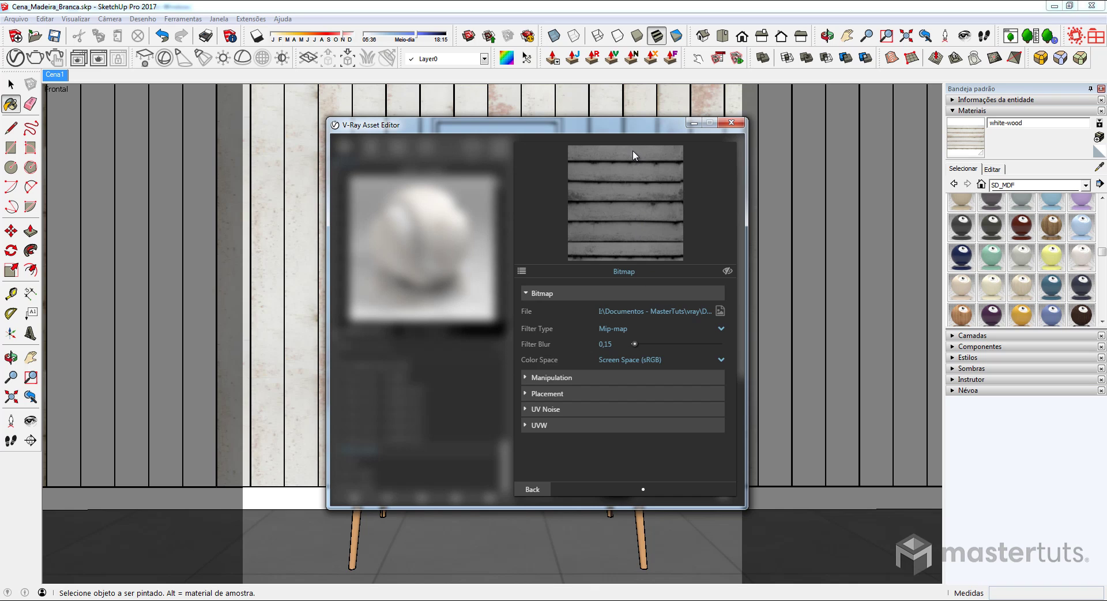
# Set the white-wood material's reflection glossiness to 0,65
pyautogui.click(532, 489)
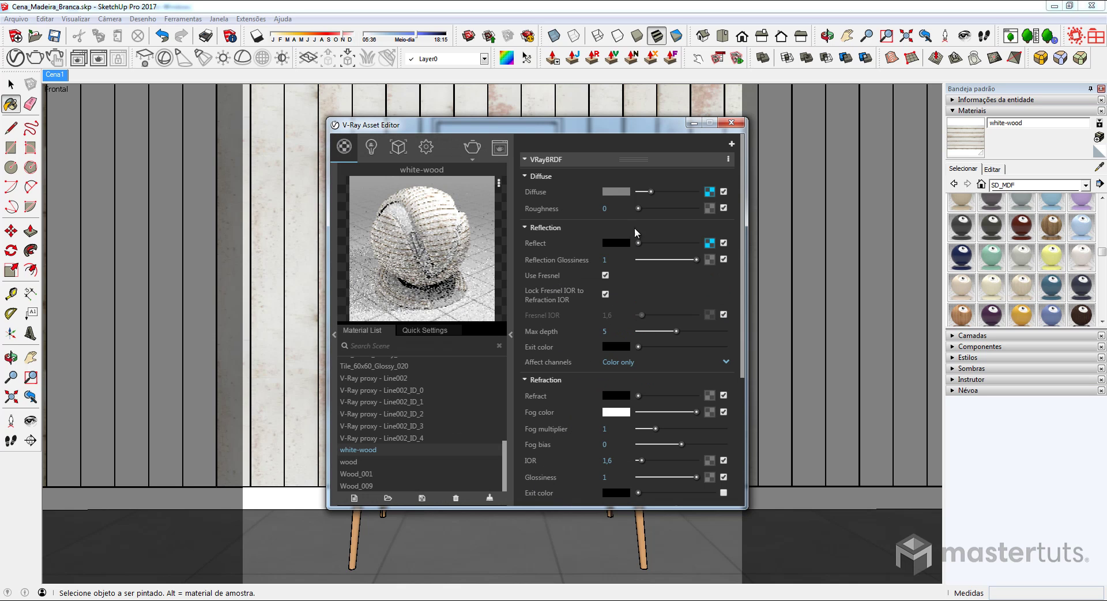
pyautogui.click(604, 260)
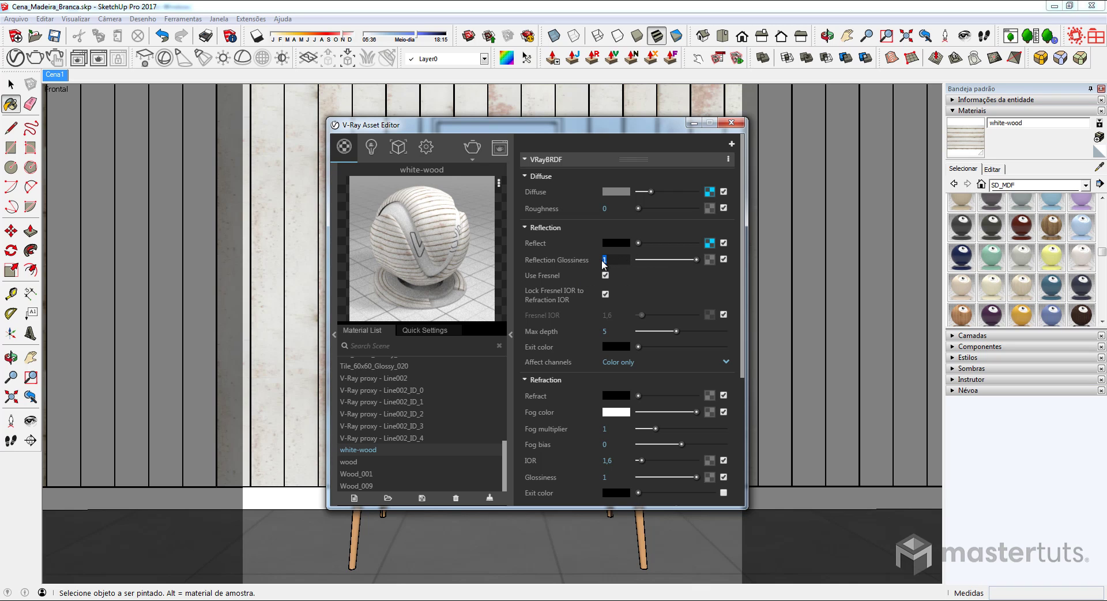
pyautogui.write(',')
pyautogui.write('65')
pyautogui.press('Return')
# Raise the material's IOR from 1,6 to 1,8
pyautogui.doubleClick(610, 461)
pyautogui.write('1')
pyautogui.write(',8')
pyautogui.press('Return')
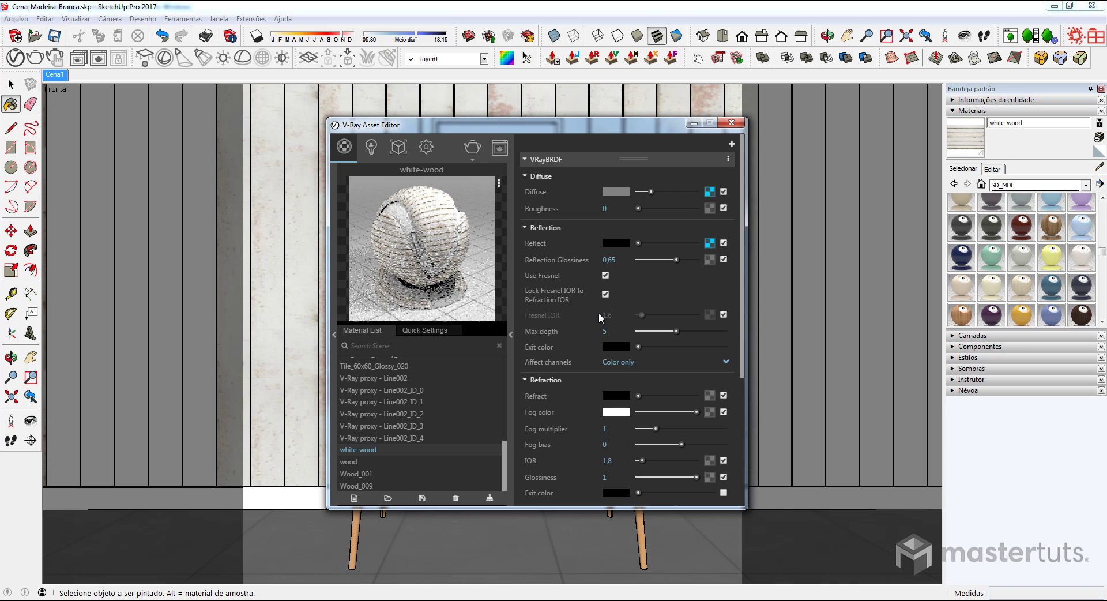
# Add wood-white-old-b.jpg as a Bitmap texture in the material's Bump map slot
pyautogui.click(665, 161)
pyautogui.click(584, 191)
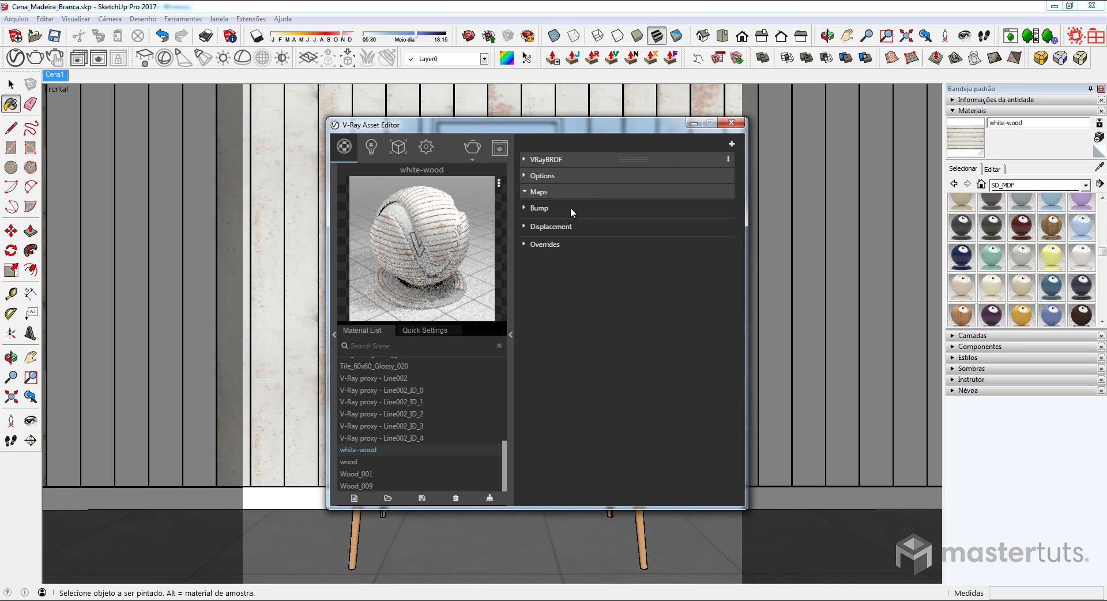
pyautogui.click(526, 207)
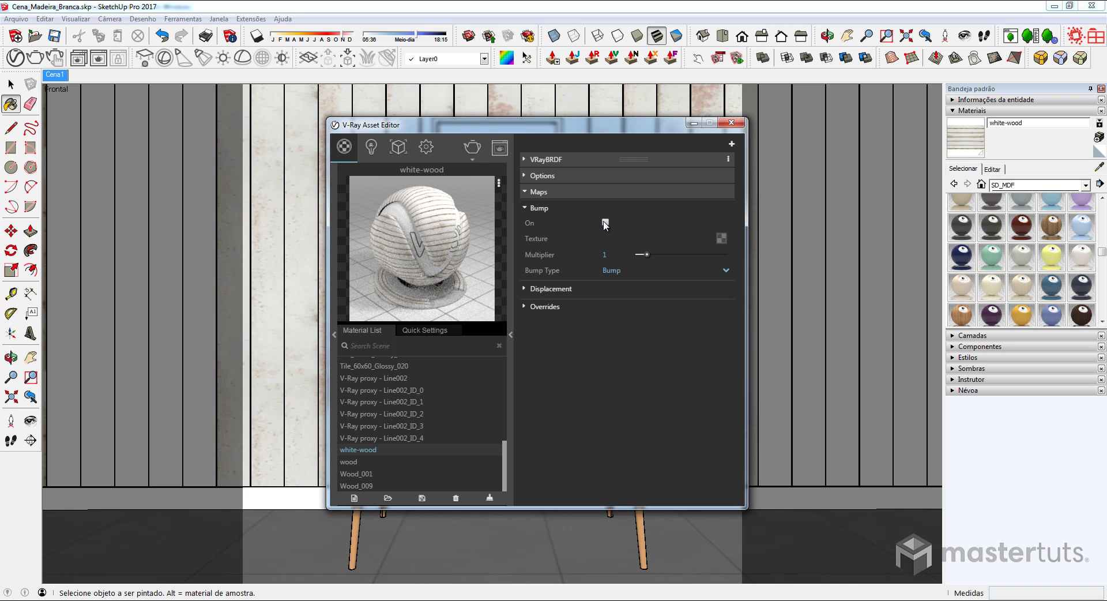
pyautogui.click(721, 238)
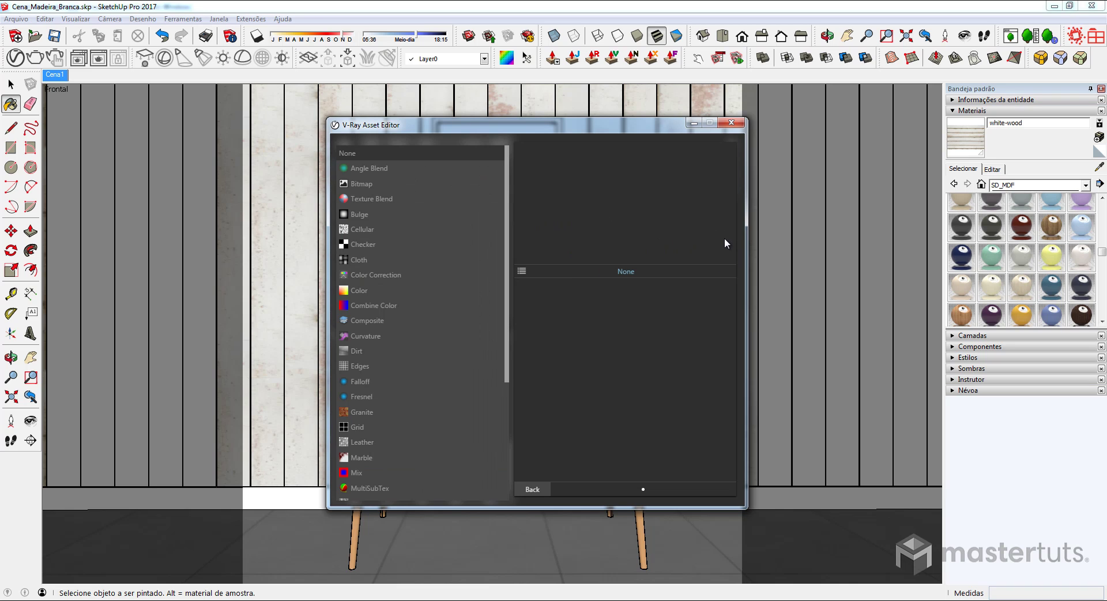
pyautogui.click(360, 185)
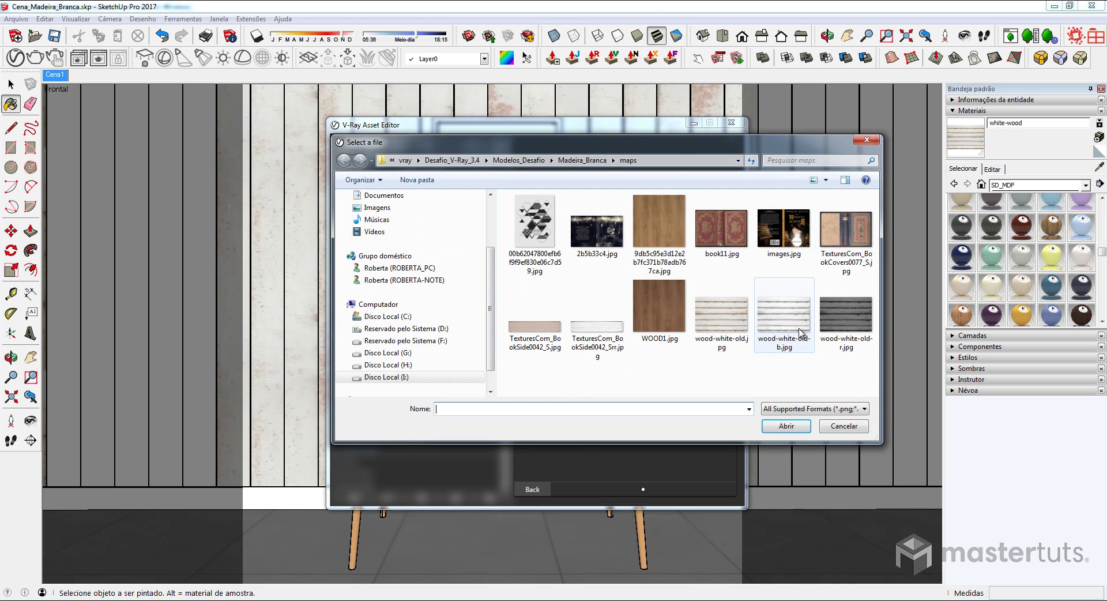
pyautogui.doubleClick(777, 316)
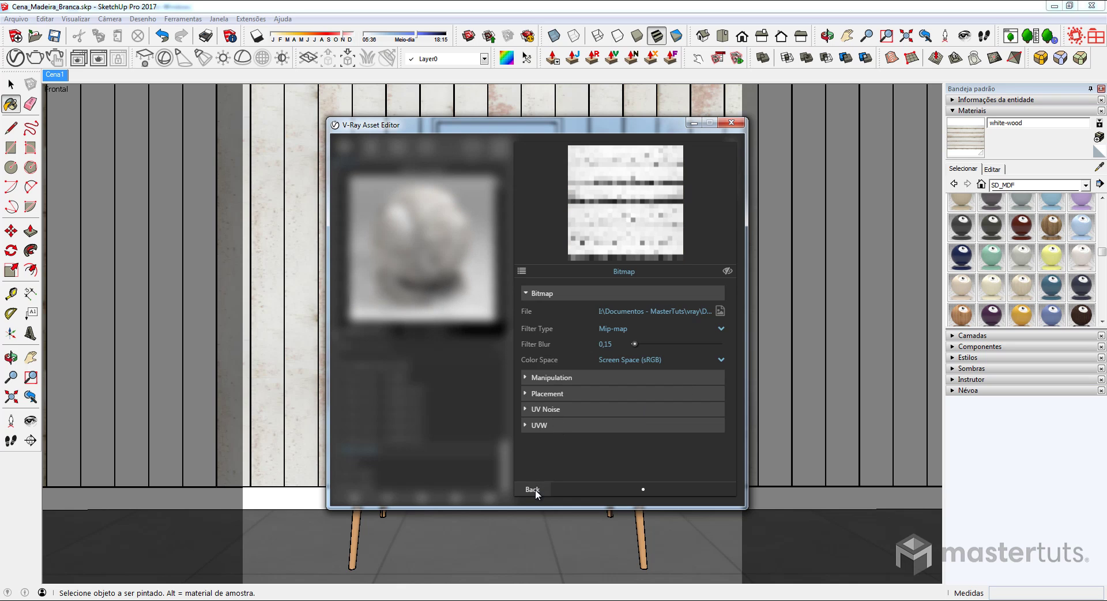
# Set the bump multiplier from 1 to 0,08
pyautogui.click(535, 489)
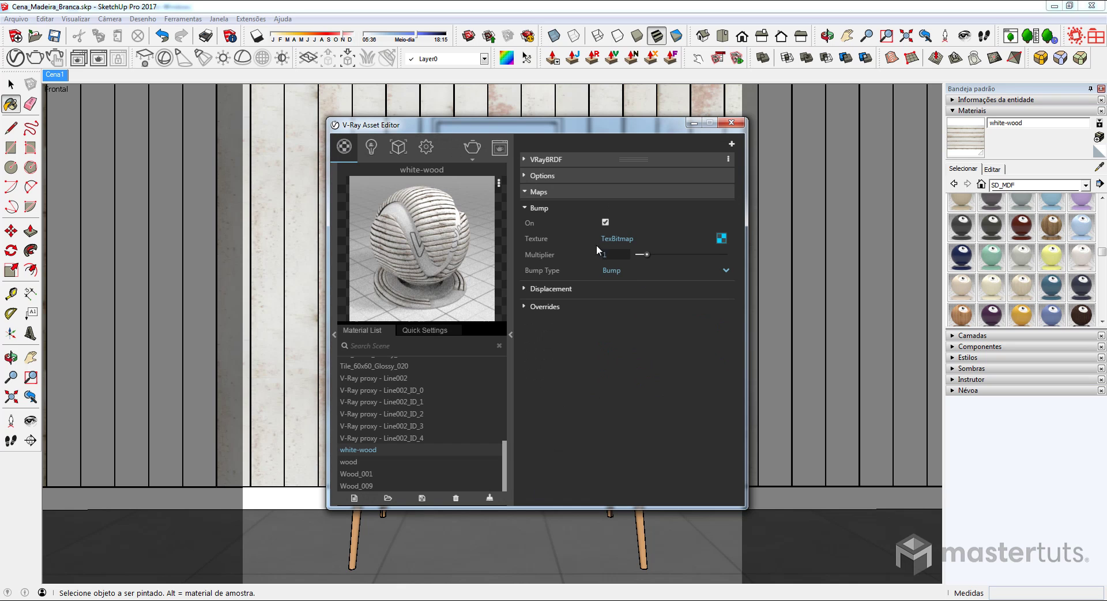
pyautogui.click(613, 256)
pyautogui.moveTo(613, 255); pyautogui.dragTo(564, 257)
pyautogui.press('BackSpace')
pyautogui.write('08')
pyautogui.click(604, 355)
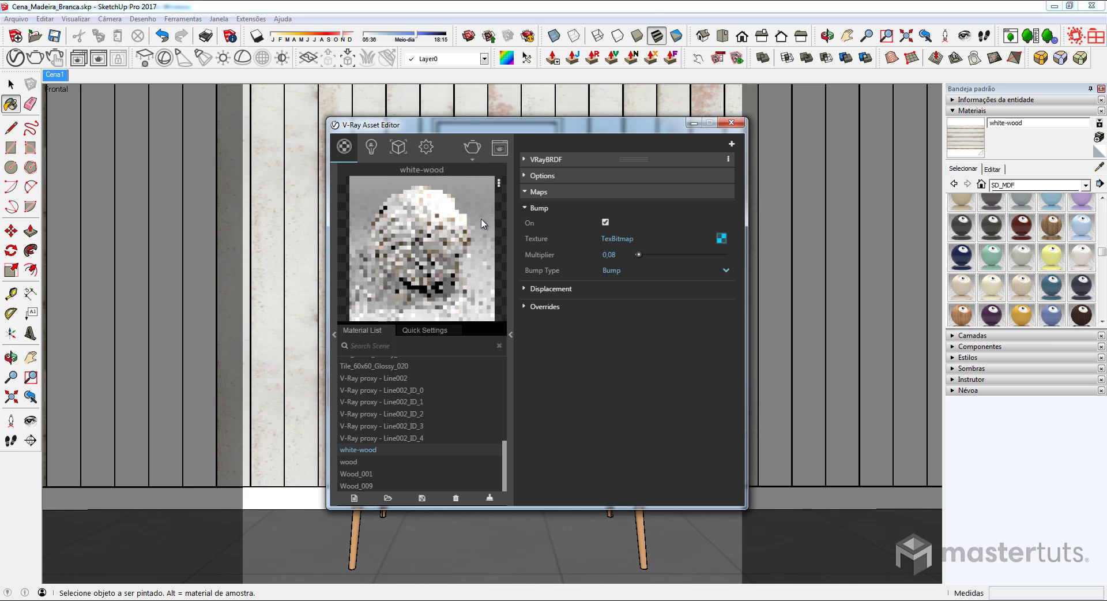
# Zoom in on the white-wood wall beside the picture and start a V-Ray render
pyautogui.click(731, 122)
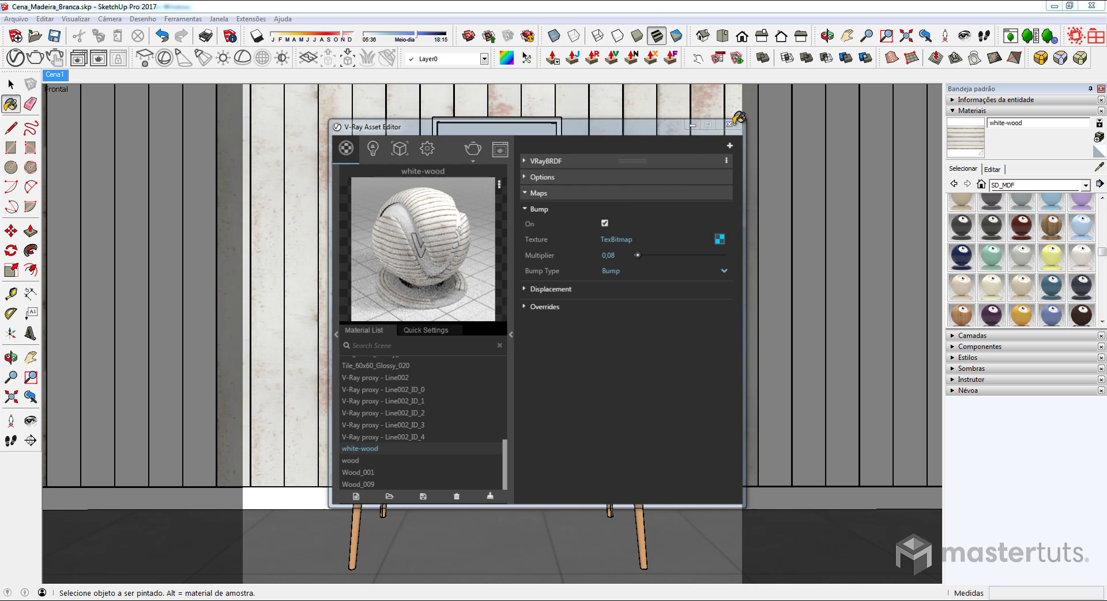
pyautogui.moveTo(397, 249)
pyautogui.mouseDown(button='middle')
pyautogui.moveTo(371, 248)
pyautogui.moveTo(440, 327)
pyautogui.moveTo(486, 349)
pyautogui.moveTo(420, 220)
pyautogui.moveTo(440, 249)
pyautogui.moveTo(358, 210)
pyautogui.moveTo(371, 203)
pyautogui.mouseUp(button='middle')
pyautogui.scroll(2, 370, 248)
pyautogui.scroll(2, 371, 249)
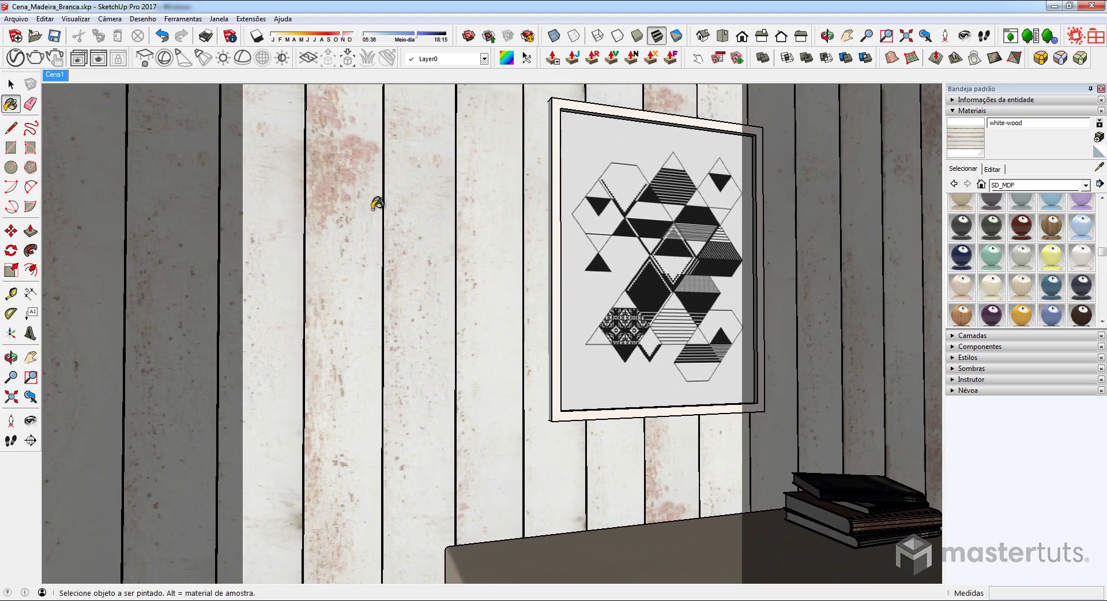
pyautogui.click(41, 61)
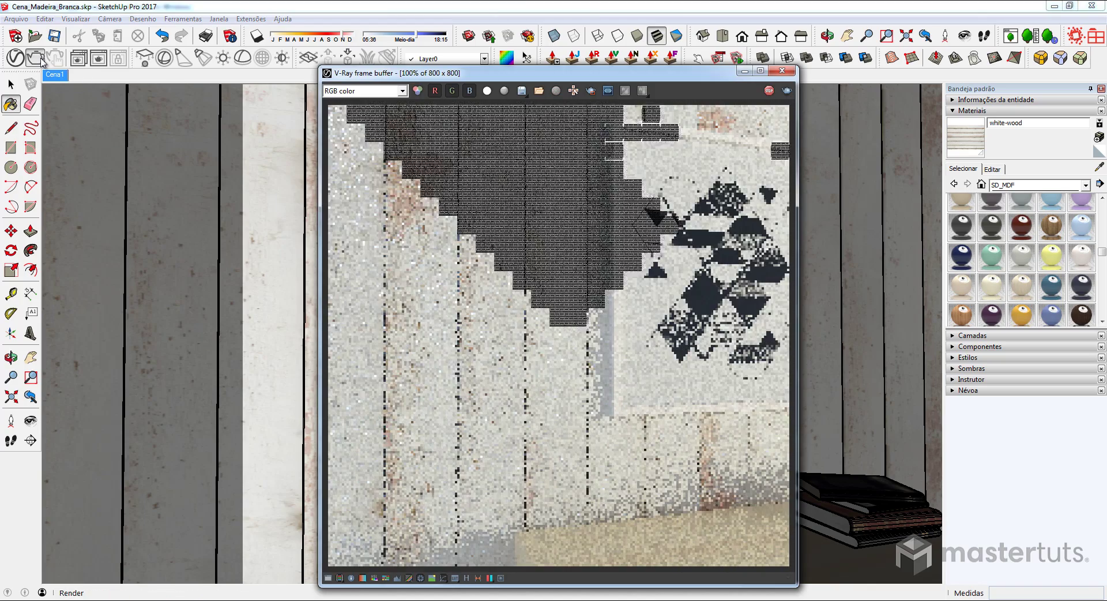